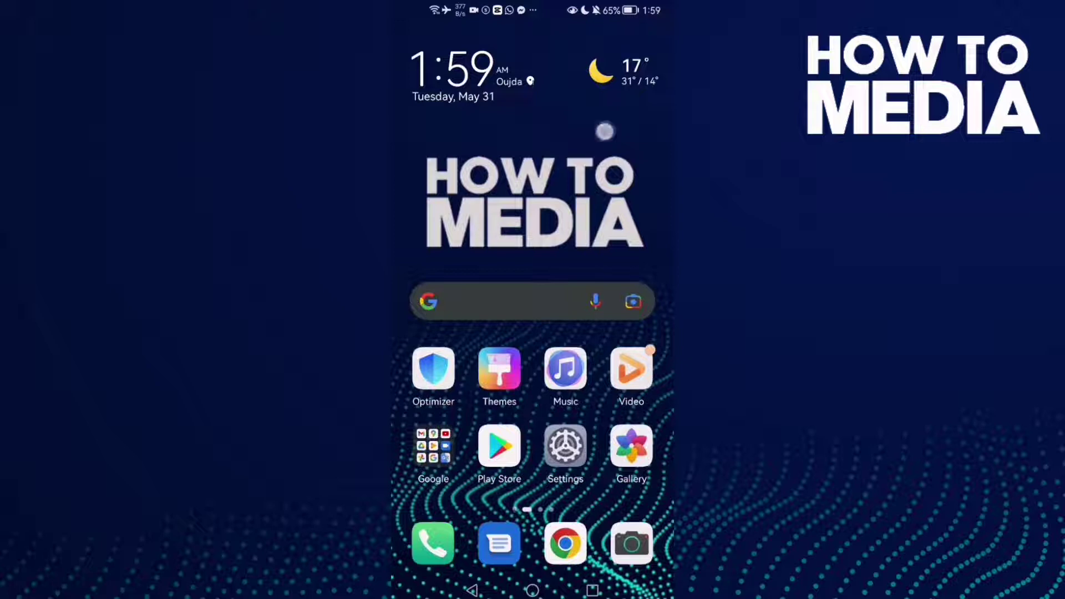
Step: Launch Facebook Lite from the home page and open Settings & privacy from its main menu
left_click_drag(603, 131, 432, 133)
left_click(435, 59)
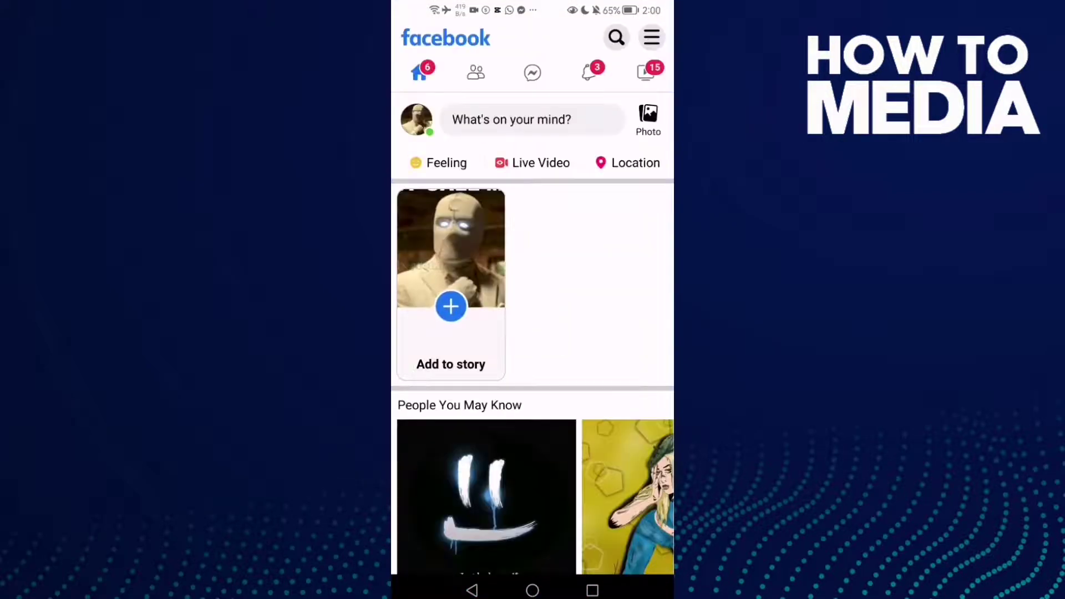
left_click(651, 37)
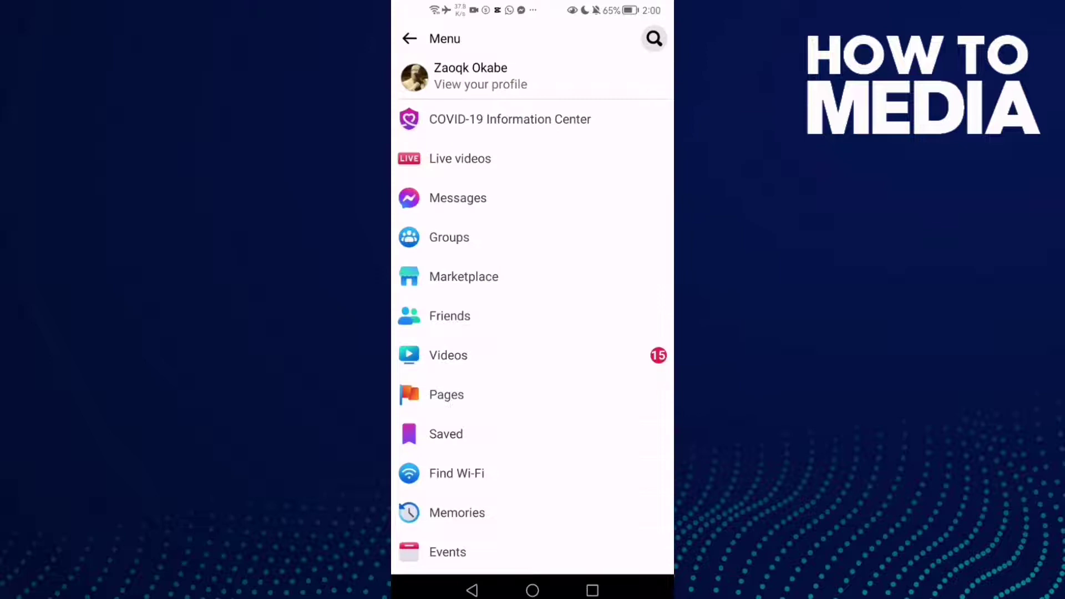
scroll(533, 313, "down", 5)
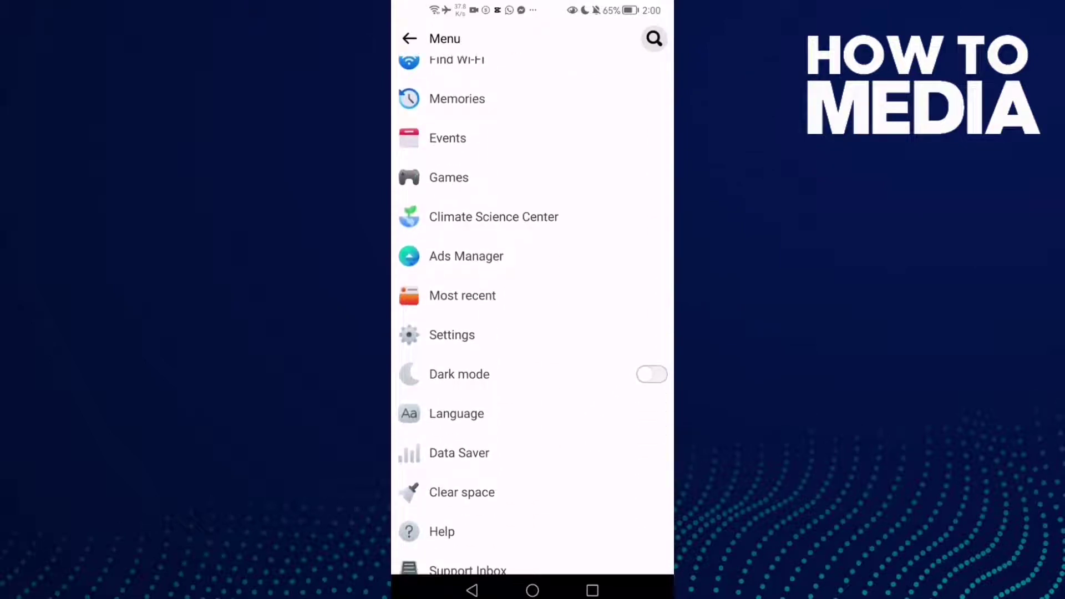
left_click(614, 317)
scroll(504, 325, "down", 2)
scroll(504, 326, "down", 1)
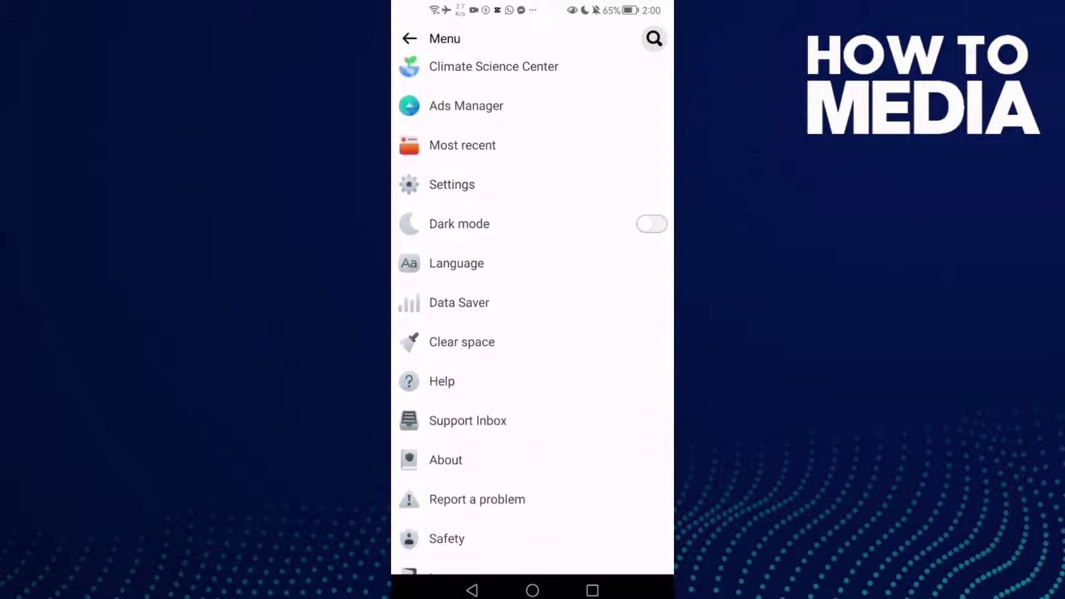
Step: Go from Settings & privacy into the Posts audience and visibility settings
left_click(452, 184)
scroll(587, 418, "down", 3)
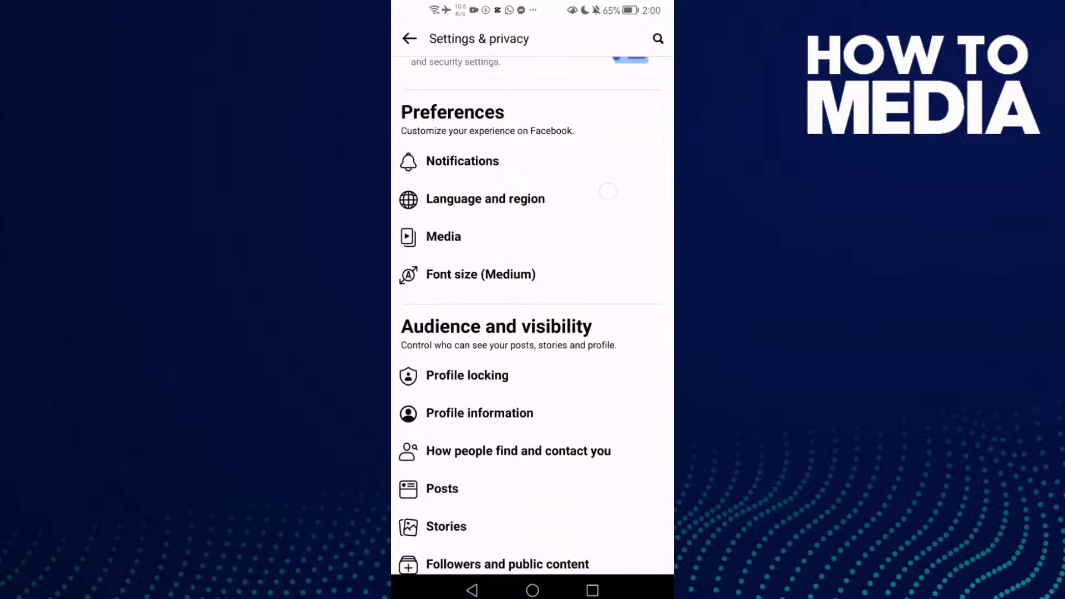
scroll(601, 405, "down", 2)
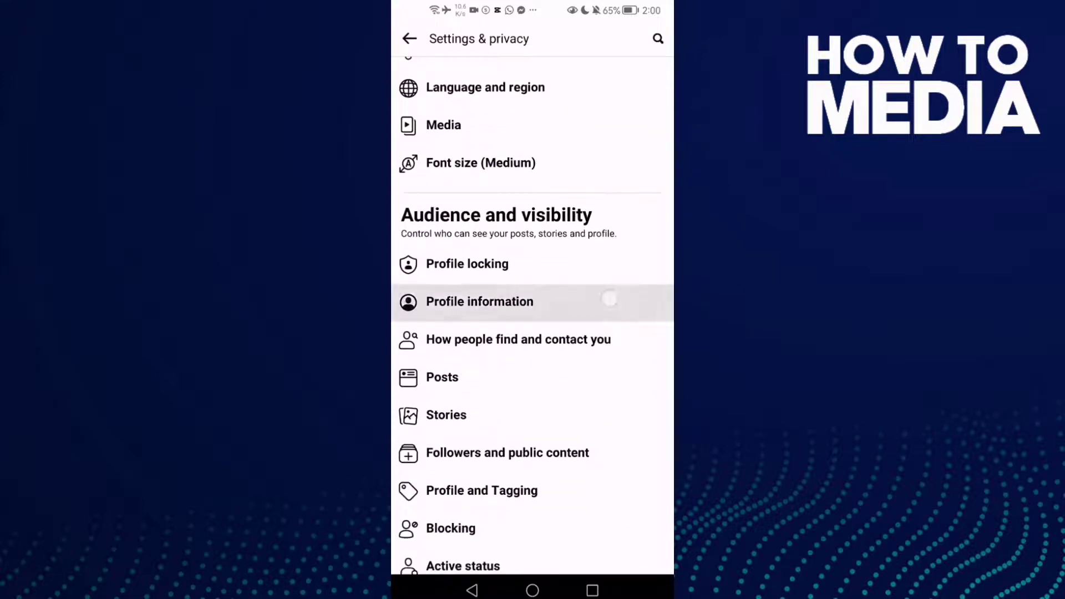
scroll(607, 300, "down", 2)
left_click(581, 243)
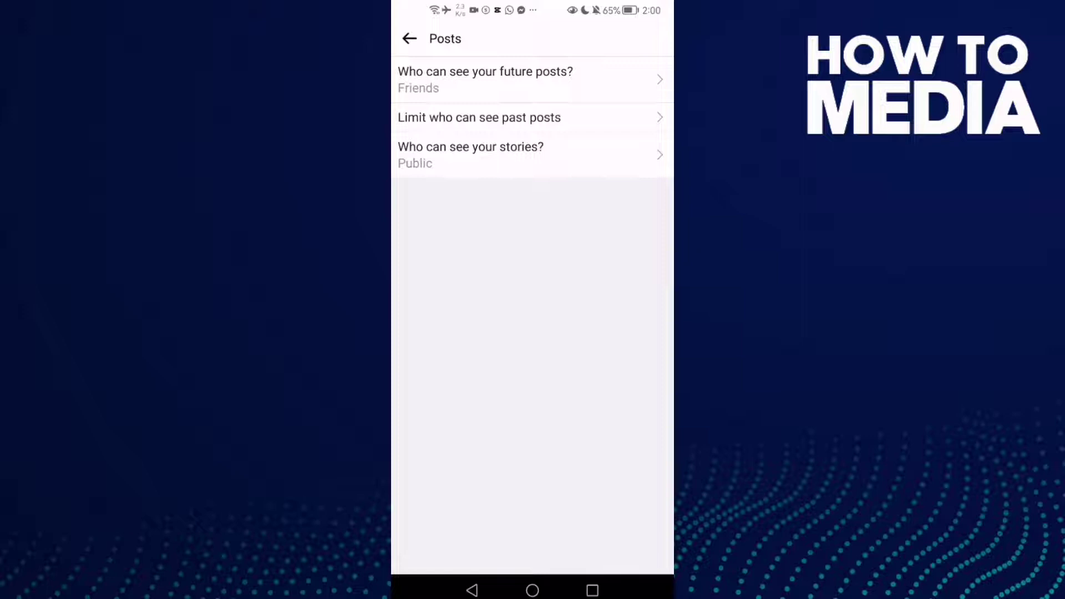
Step: Change 'Who can see your stories?' from Public to Friends and confirm the change
left_click(528, 158)
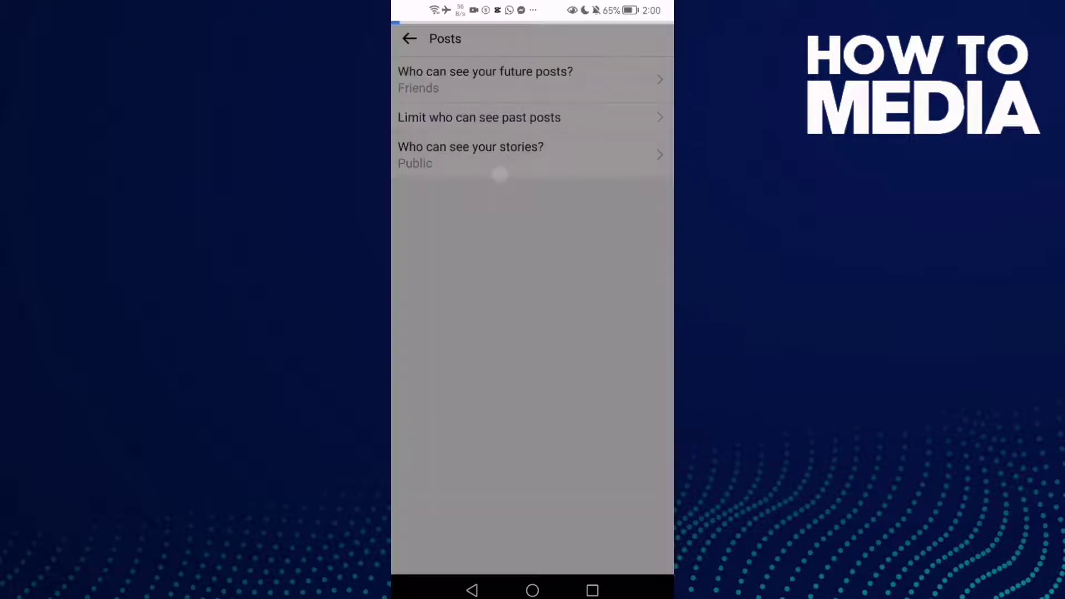
left_click(588, 217)
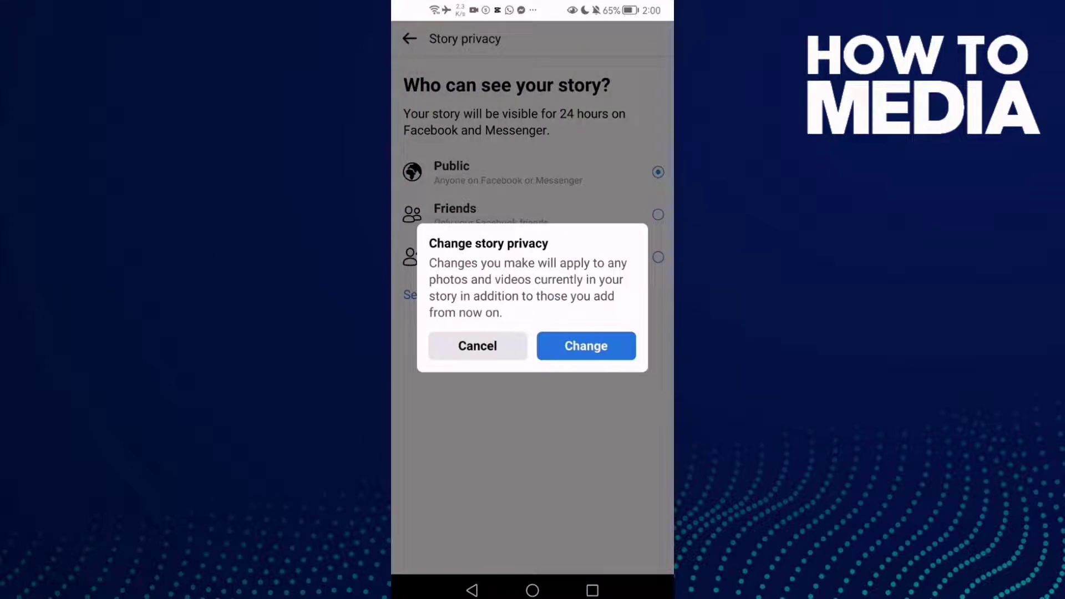
left_click(598, 346)
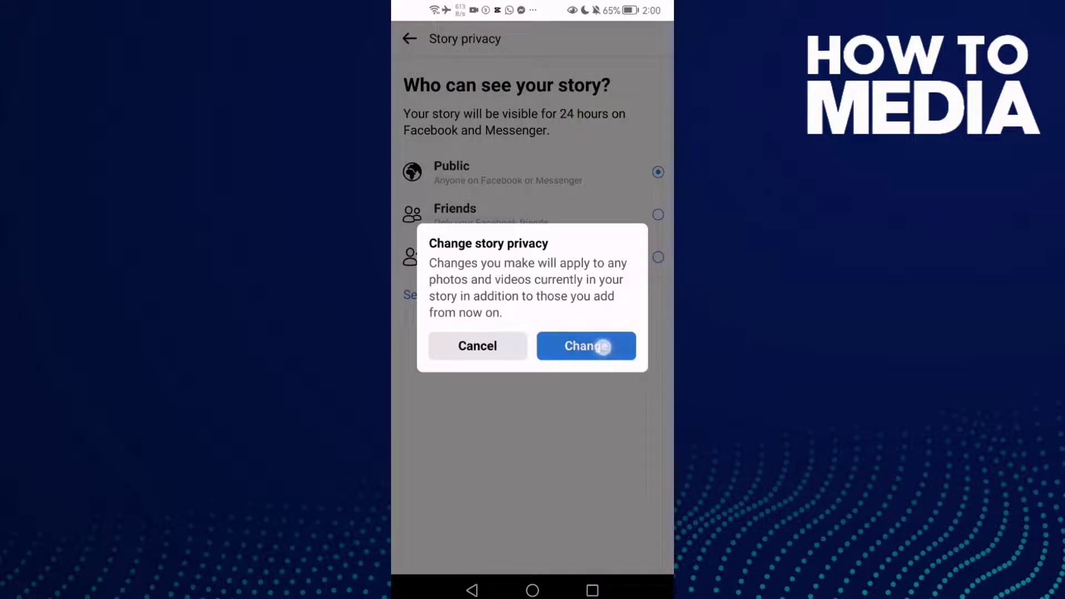